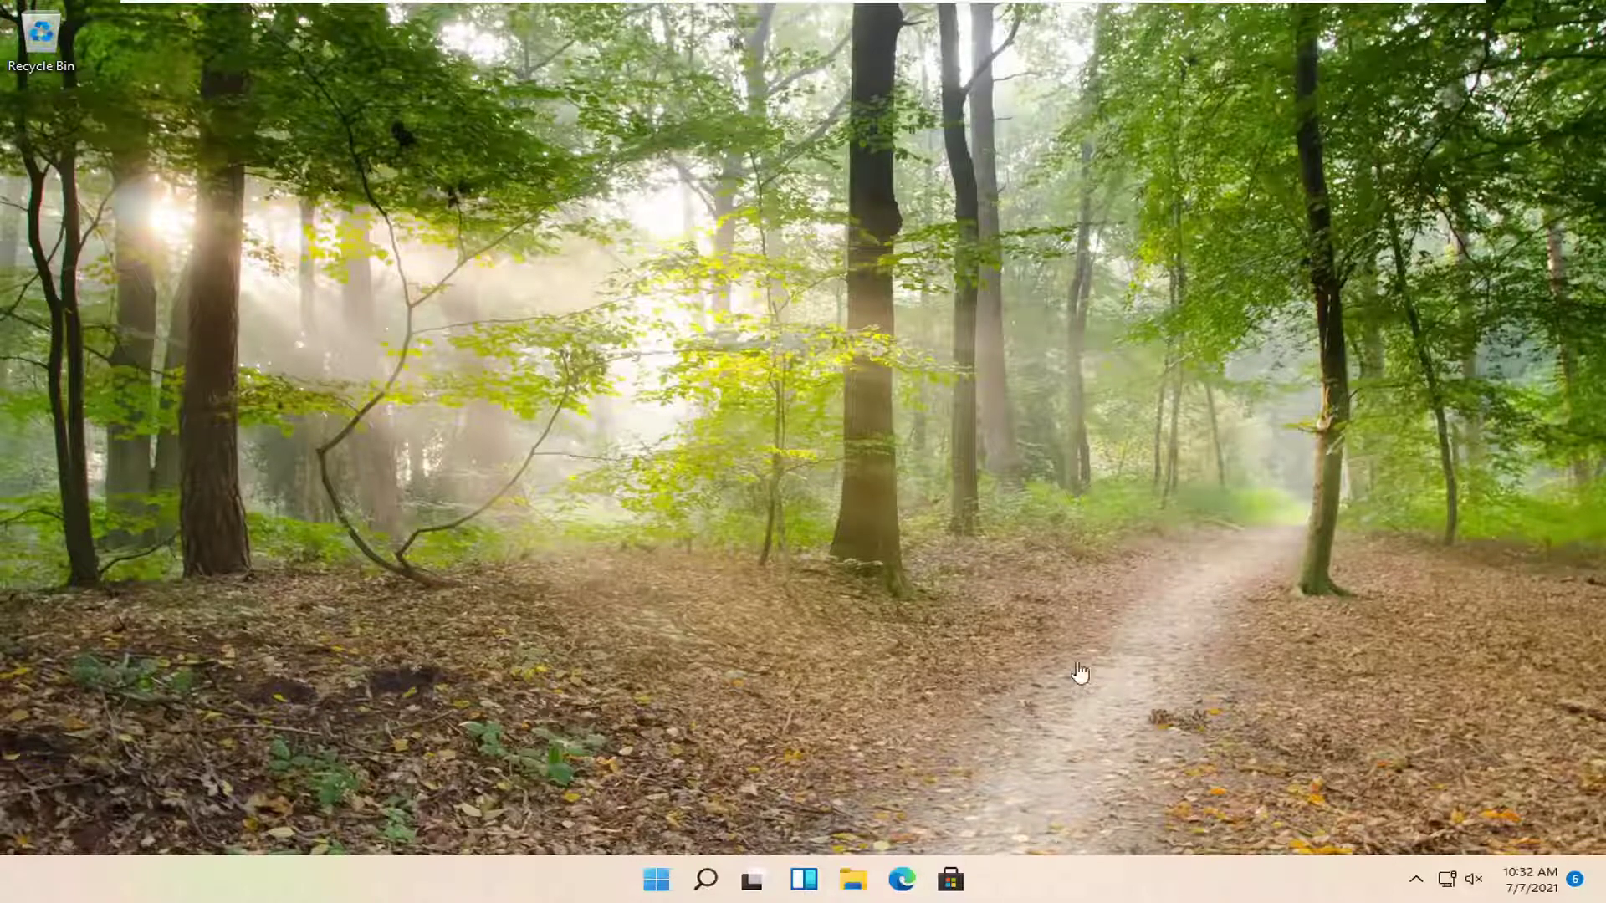
- Open the Properties window of Flash Drive (E:) from This PC in File Explorer
click(864, 886)
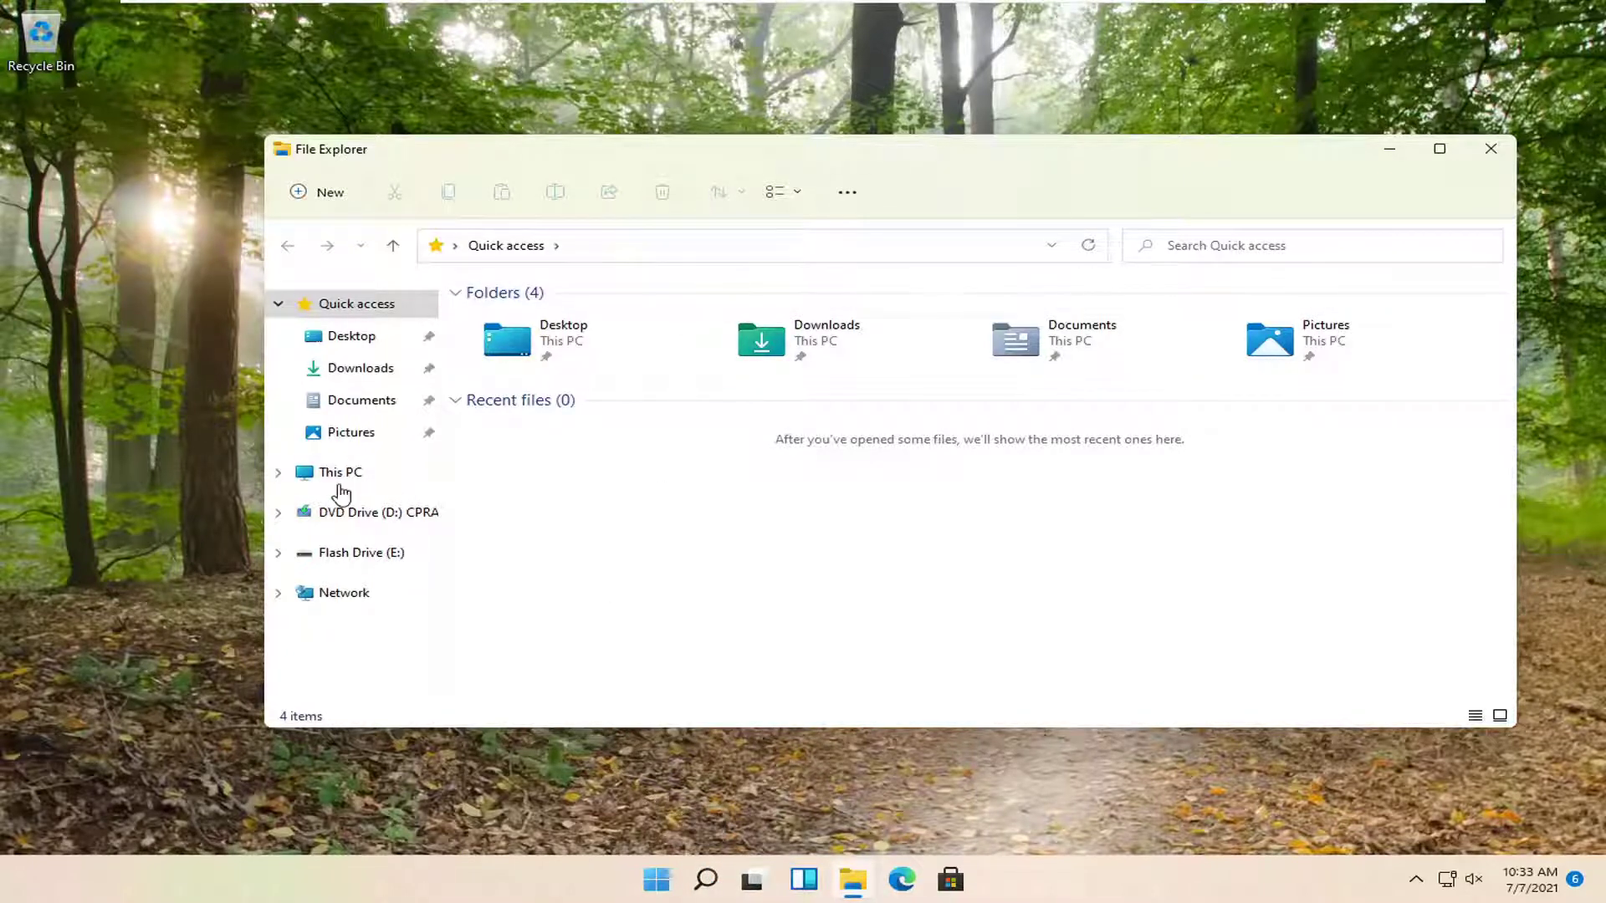
click(323, 475)
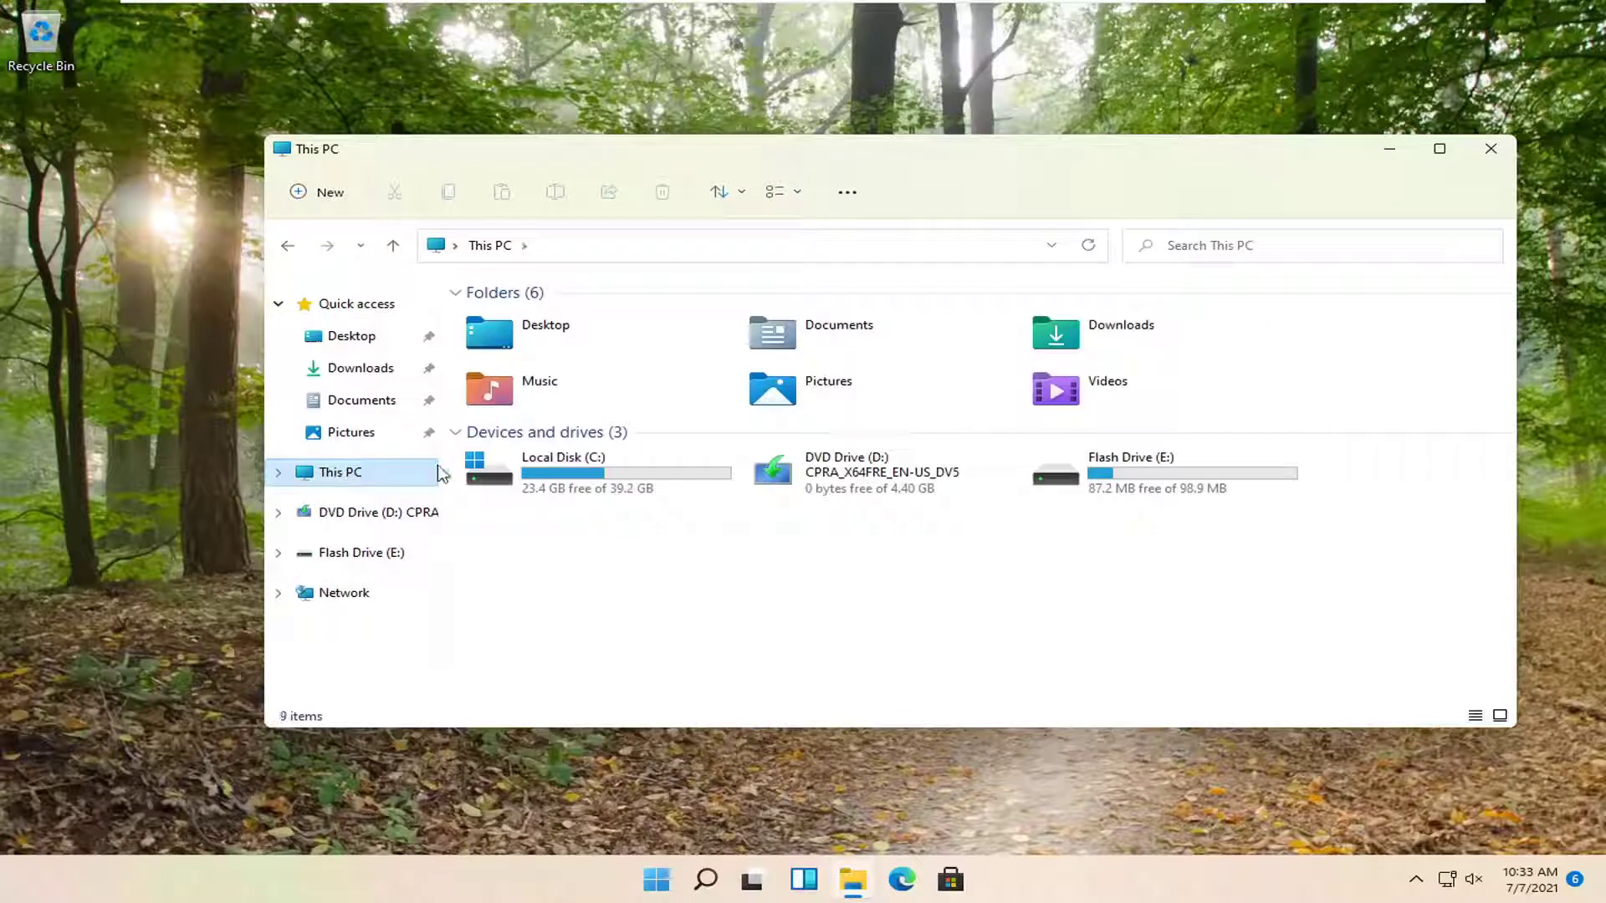
right_click(1104, 472)
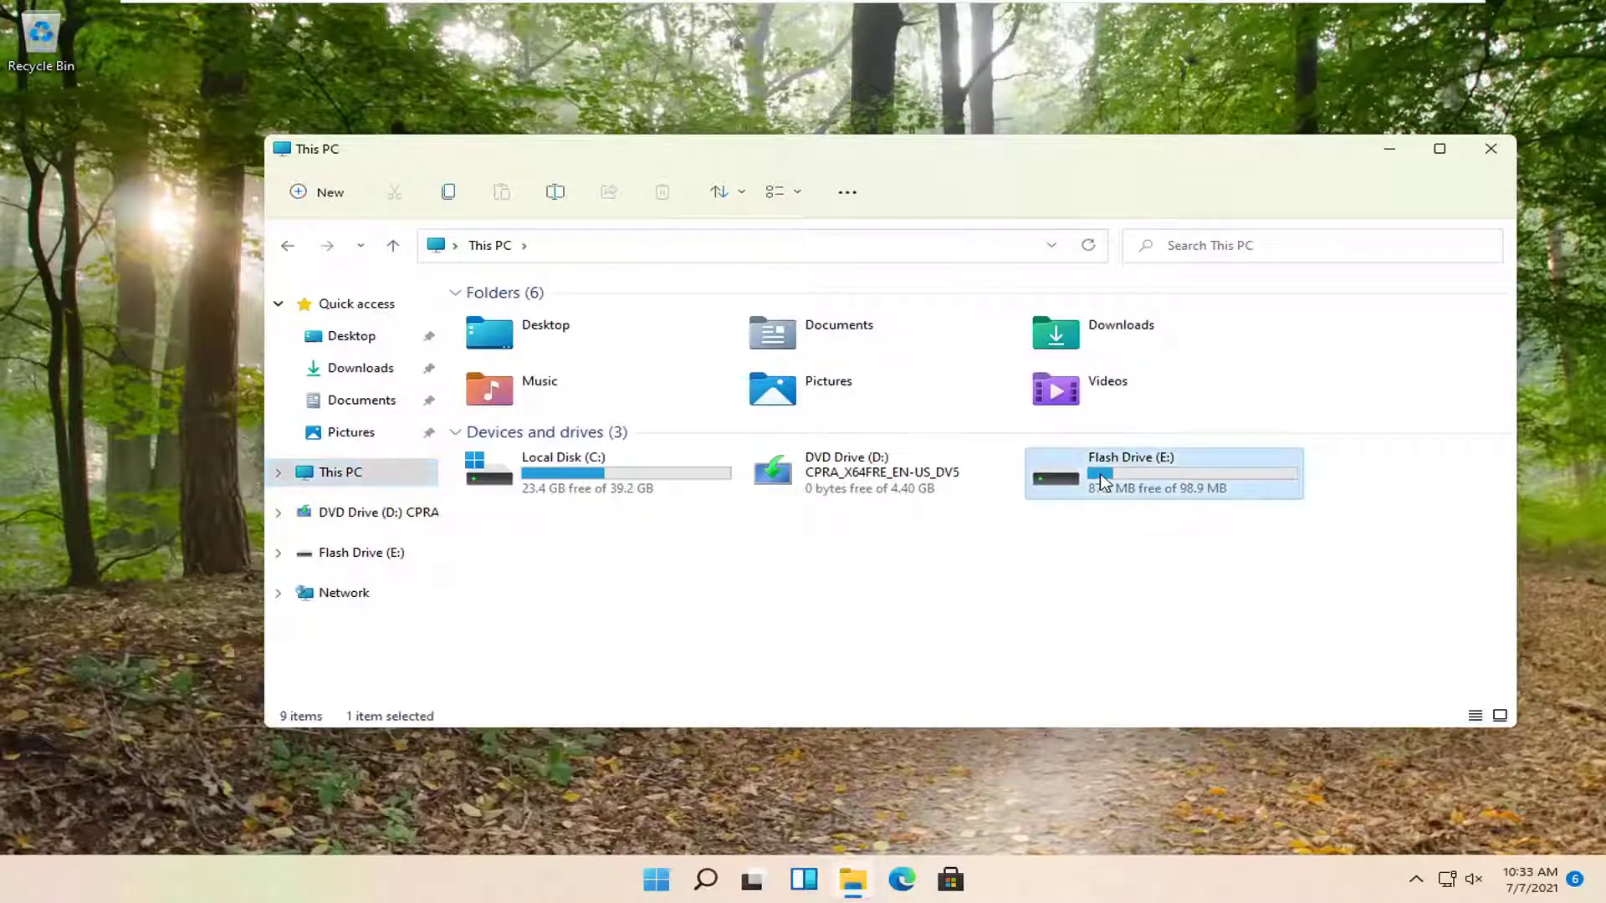
key(Escape)
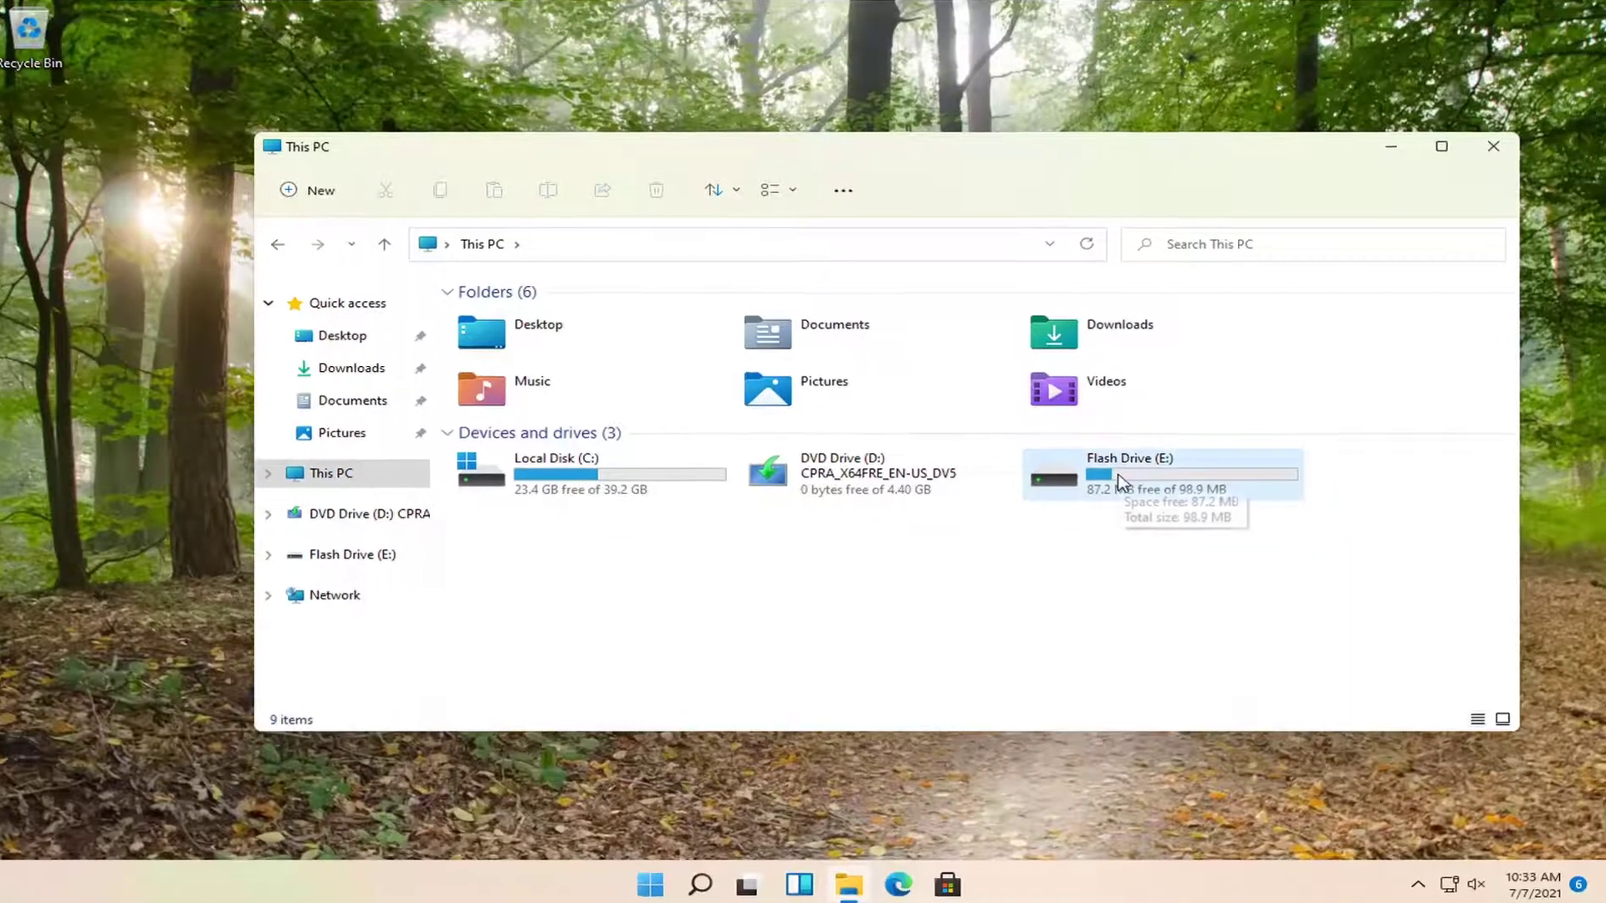
mouse_move(1130, 474)
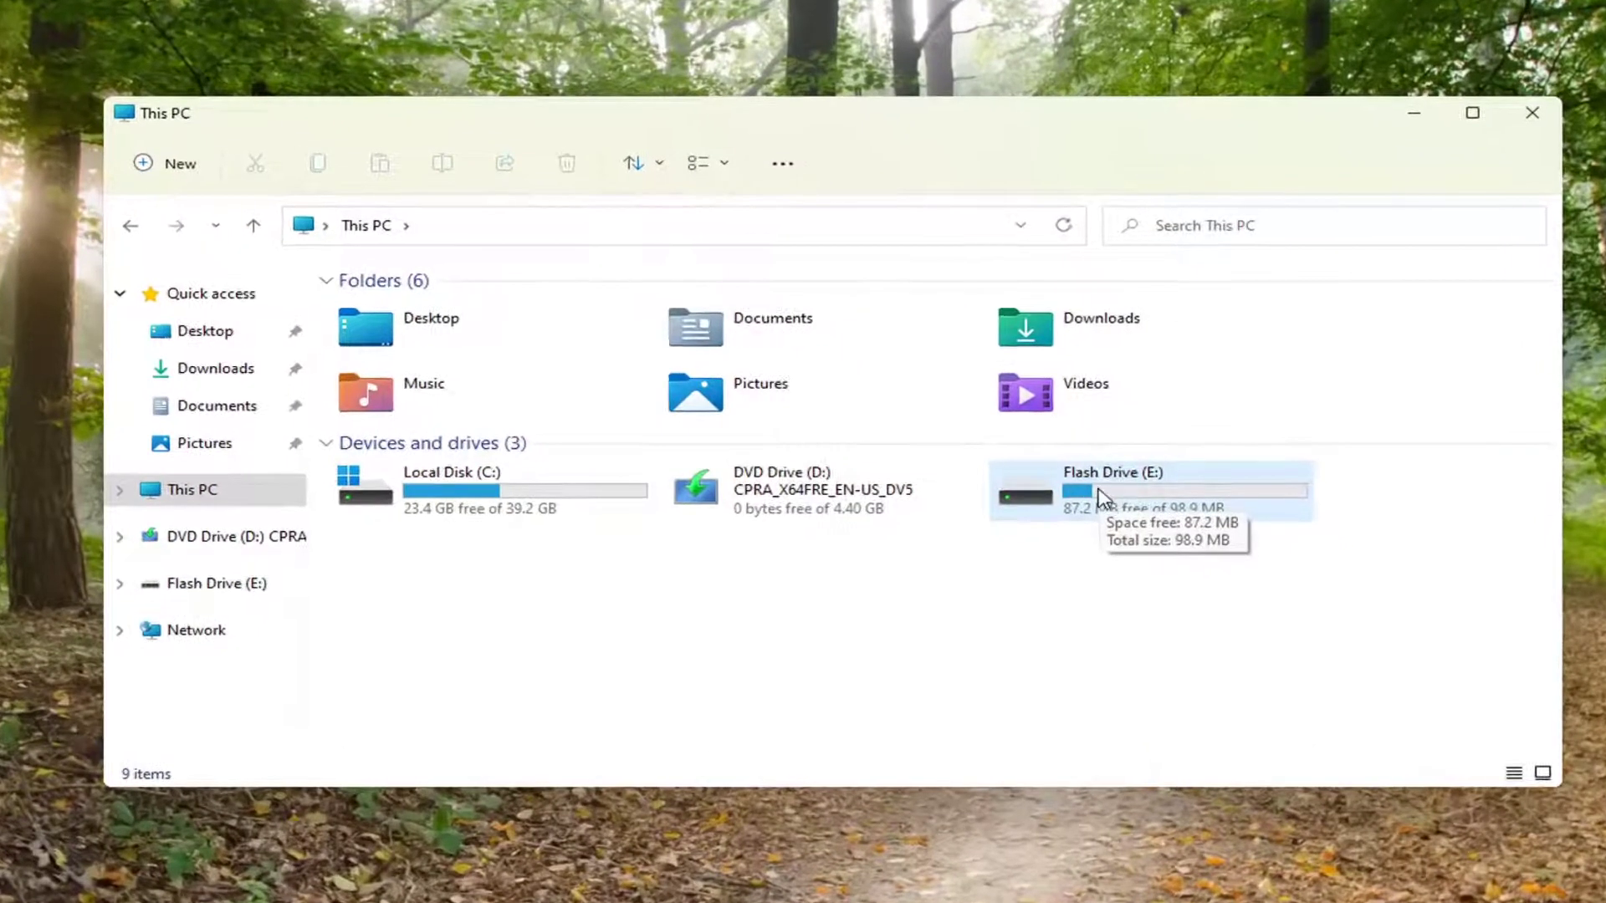
right_click(1102, 497)
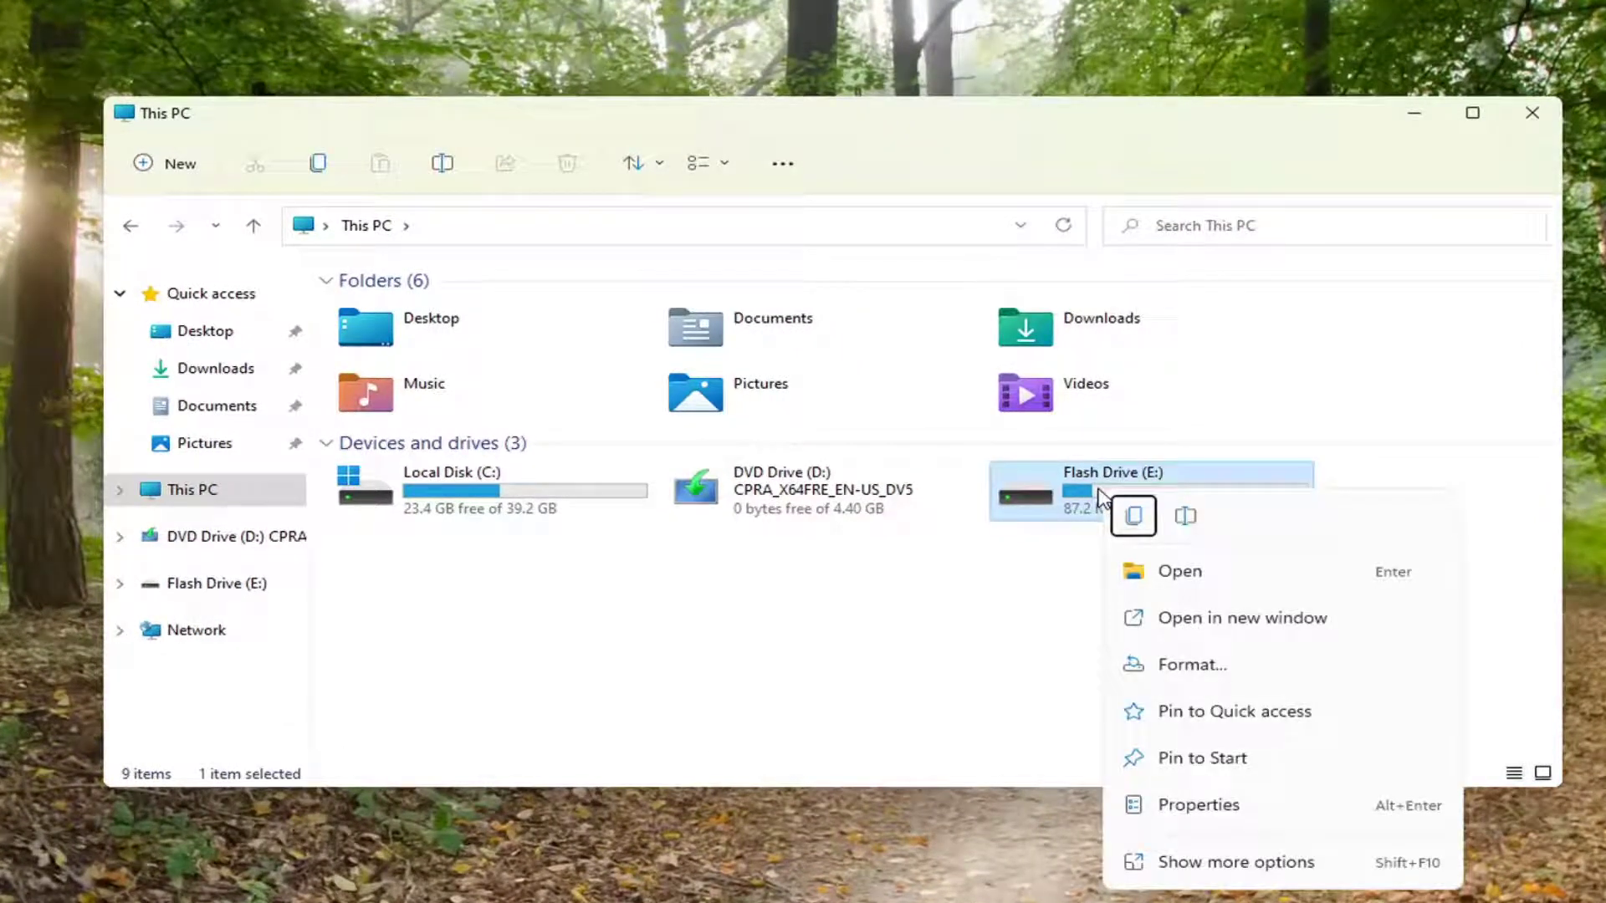
click(1202, 808)
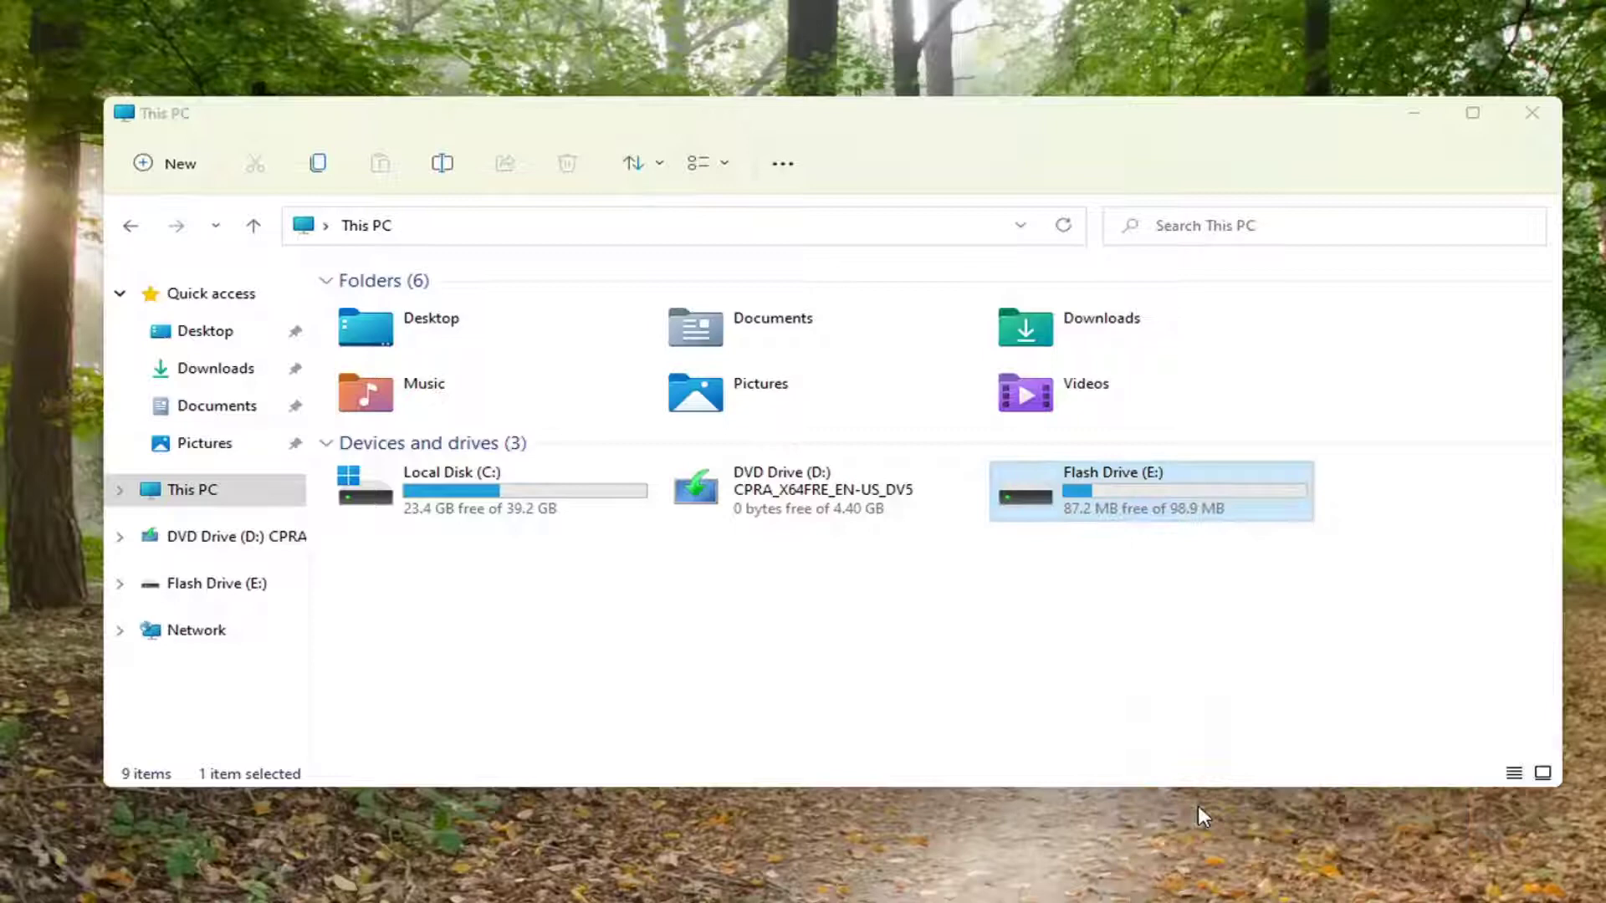
drag(1279, 365, 768, 163)
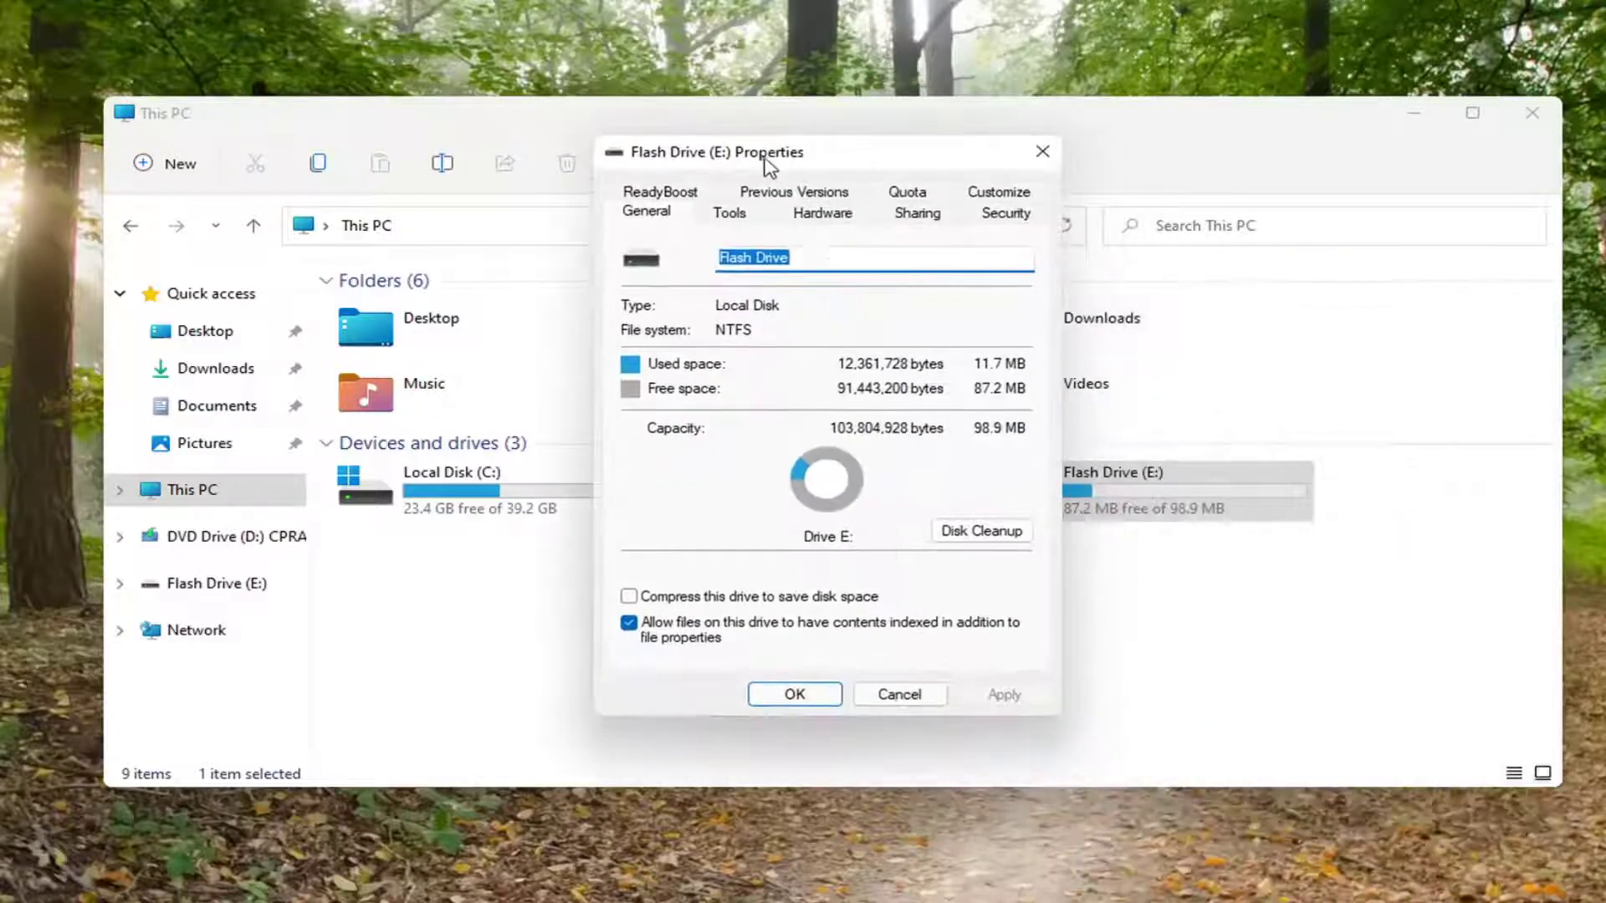
- Run Error checking's Scan drive on Flash Drive (E:) from the Tools tab
click(734, 213)
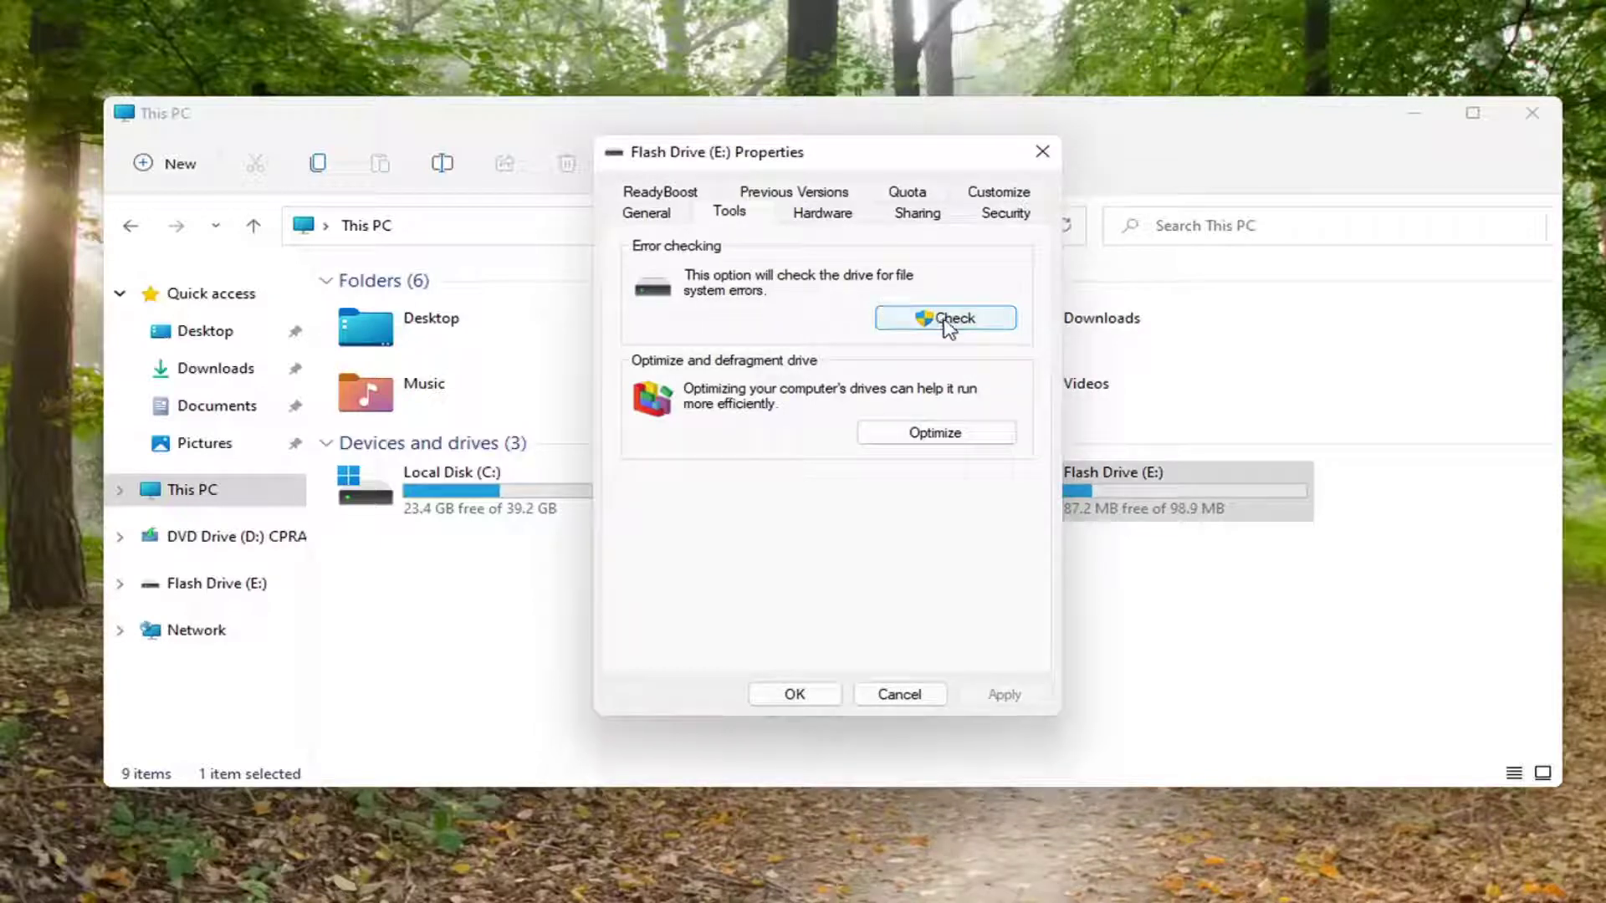
click(944, 317)
drag(701, 297, 790, 270)
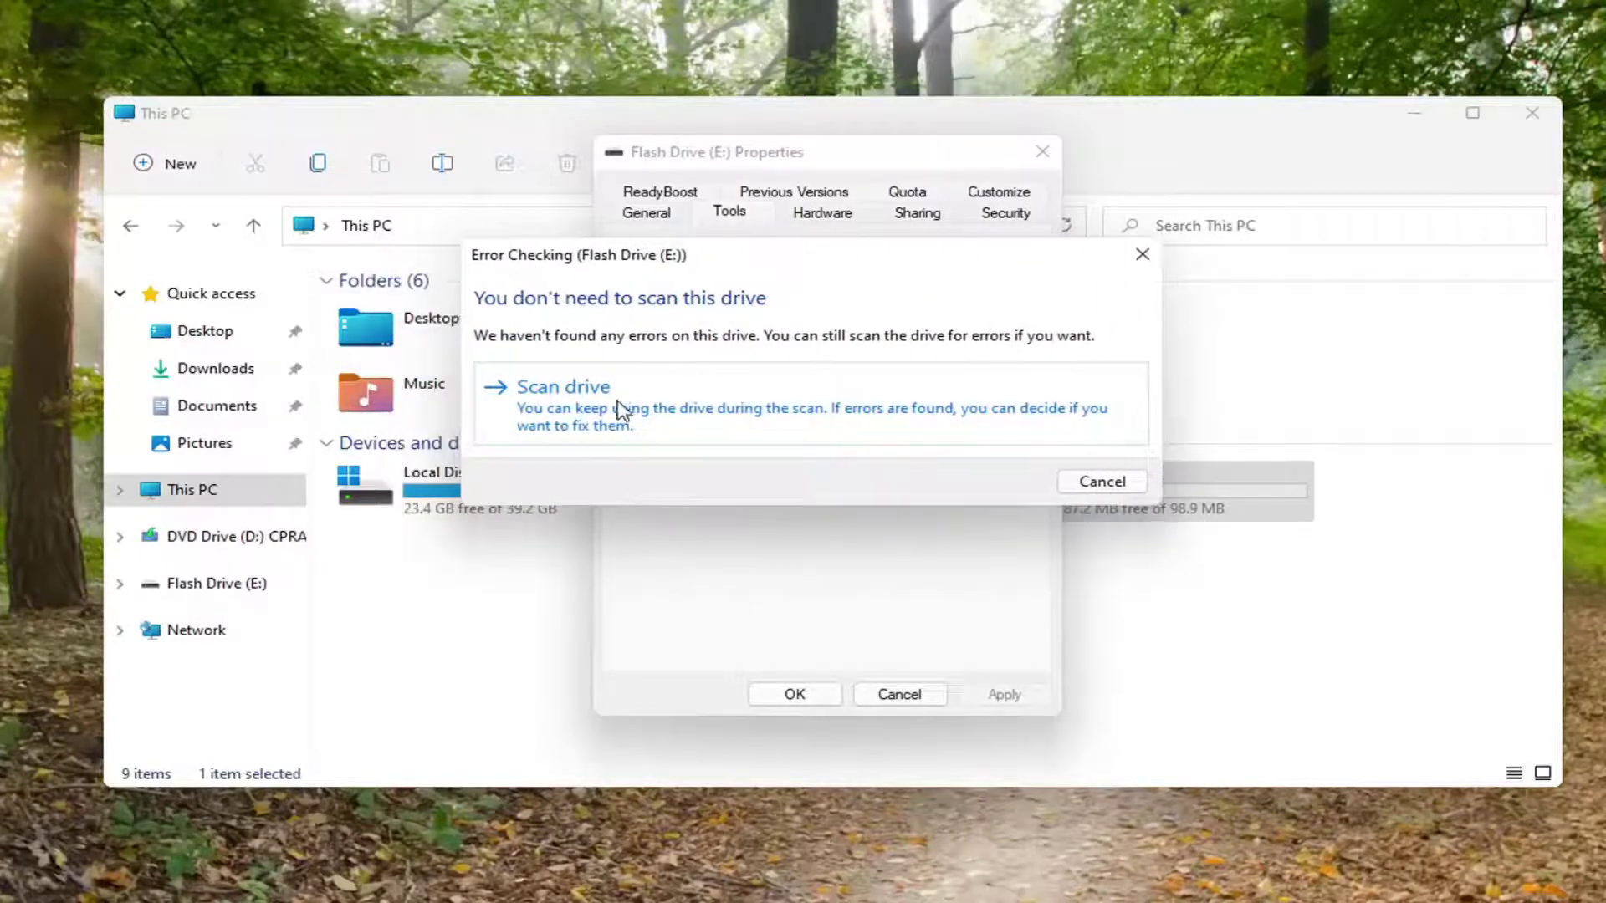
click(618, 411)
drag(637, 263, 813, 287)
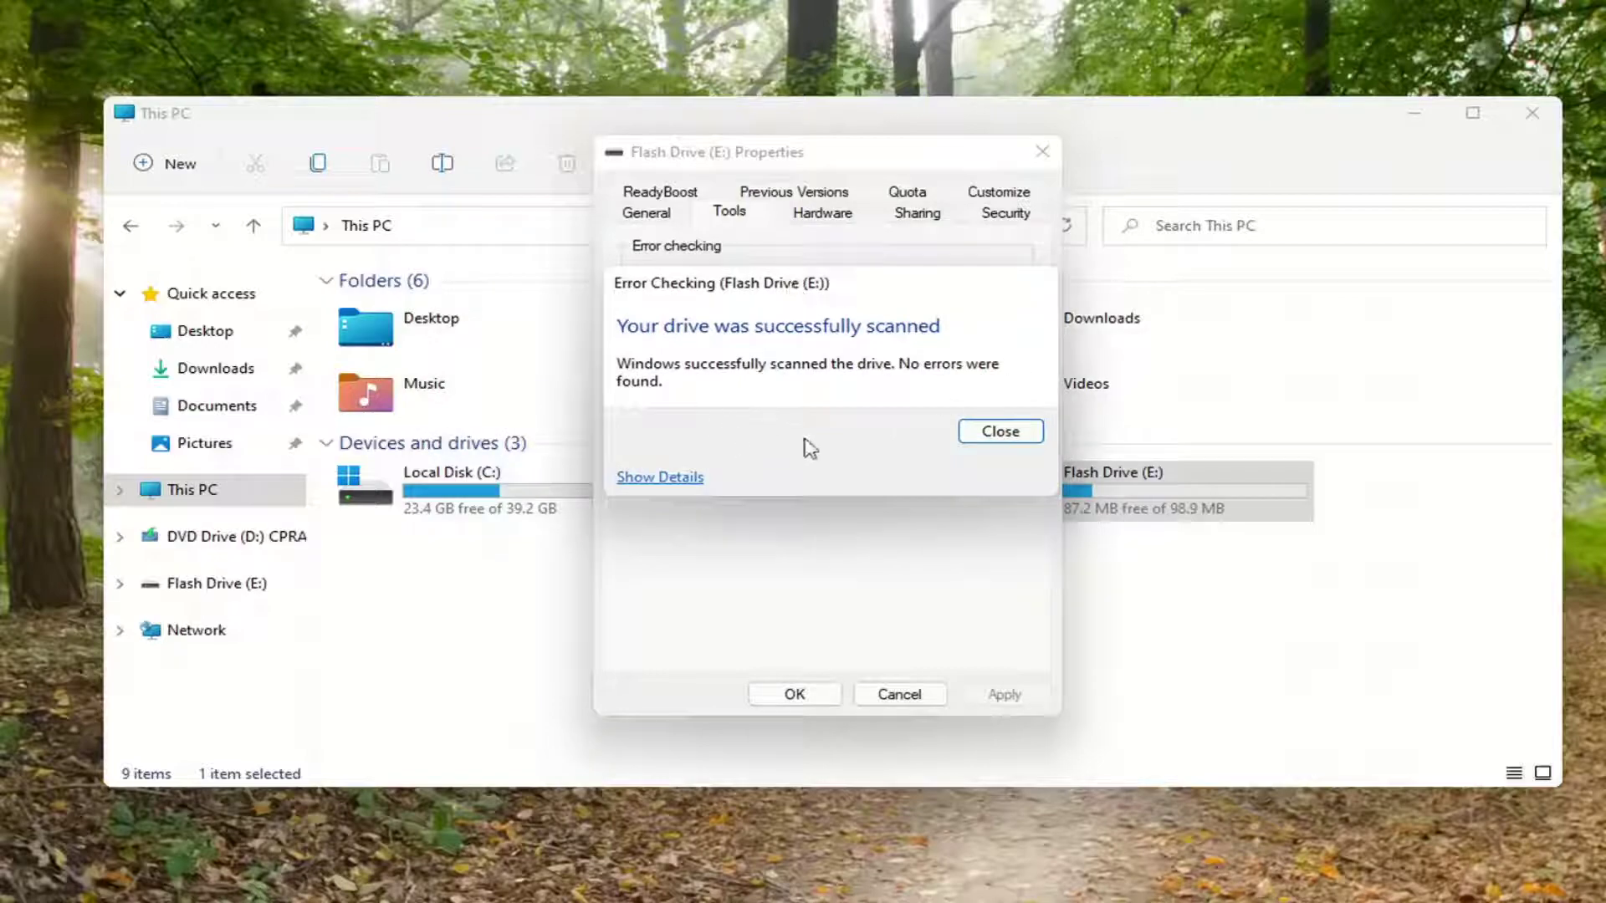
- Close the successful scan result, the Properties window and File Explorer
click(999, 432)
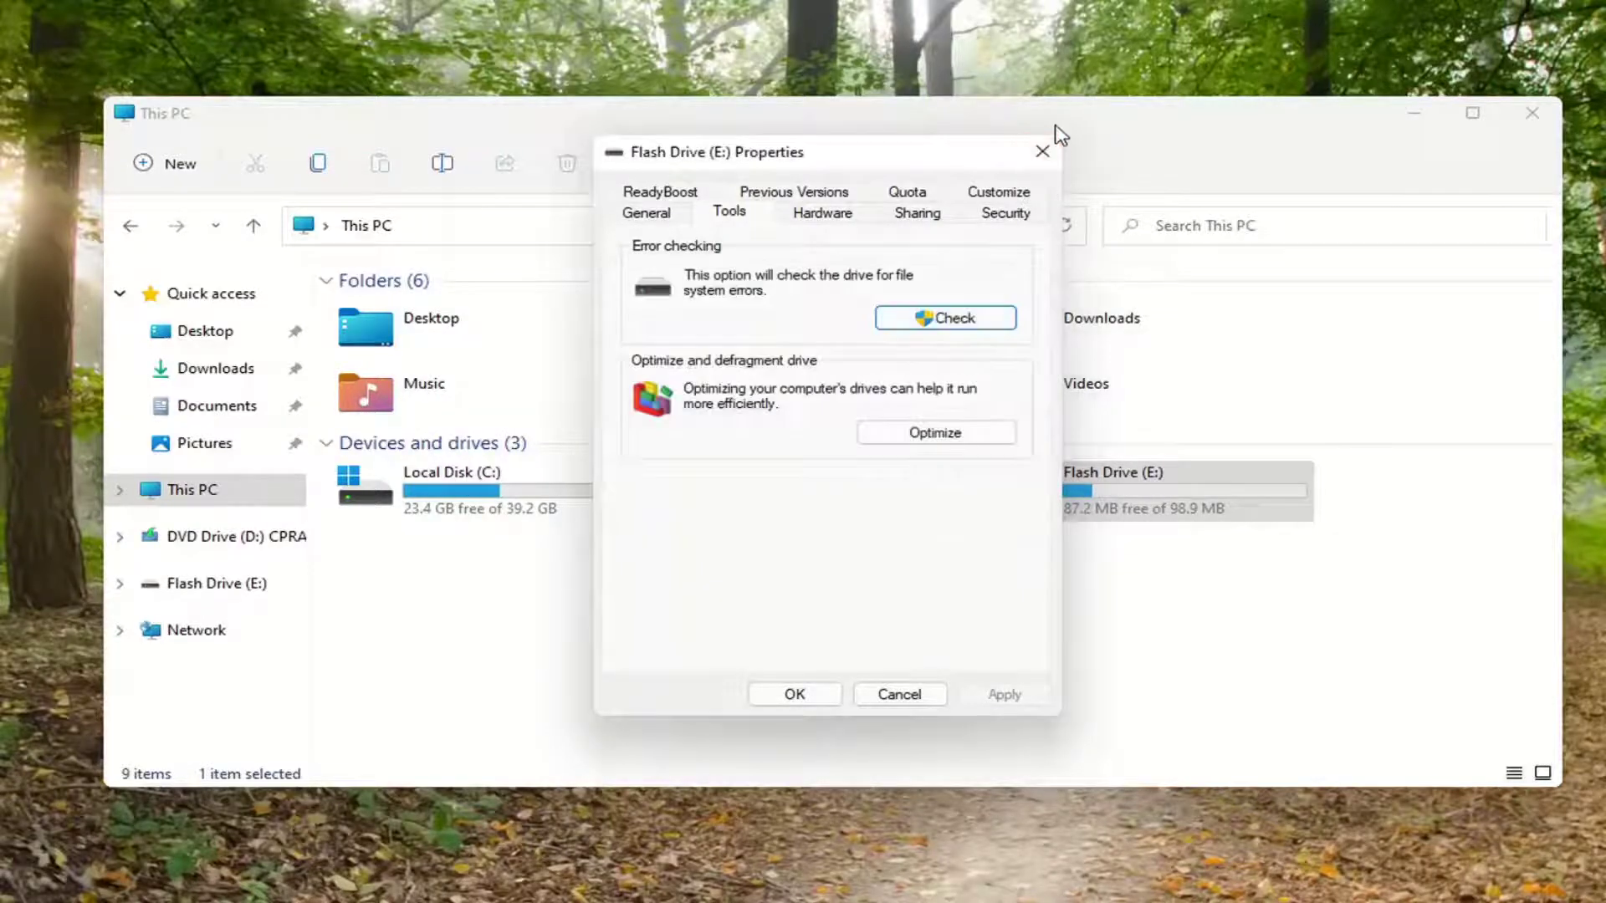
click(1042, 152)
click(1537, 134)
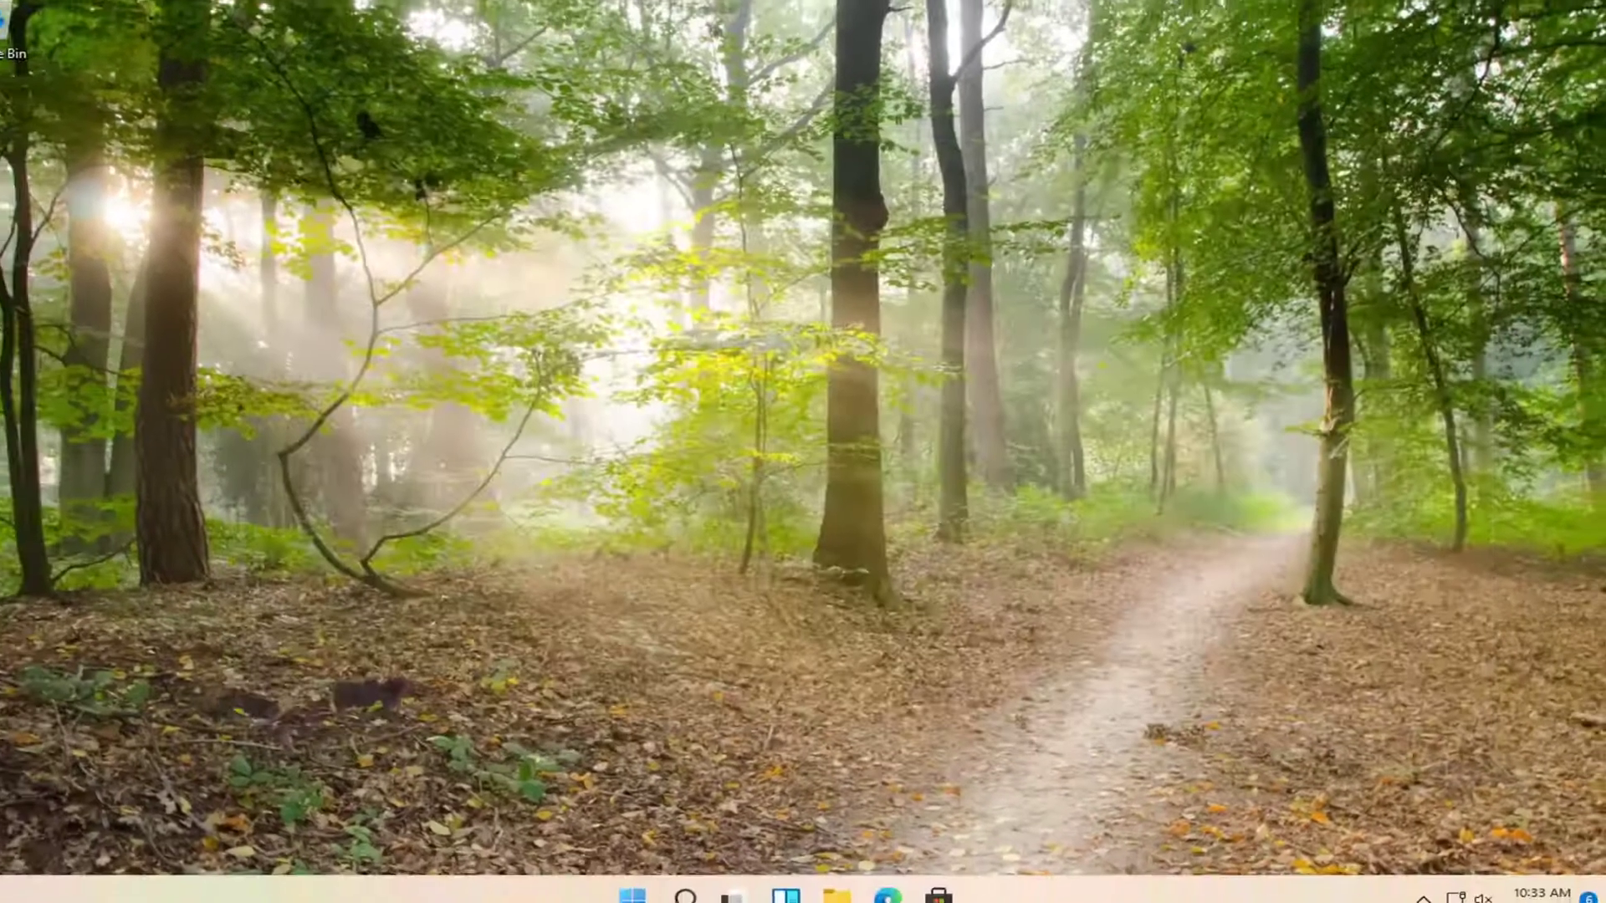